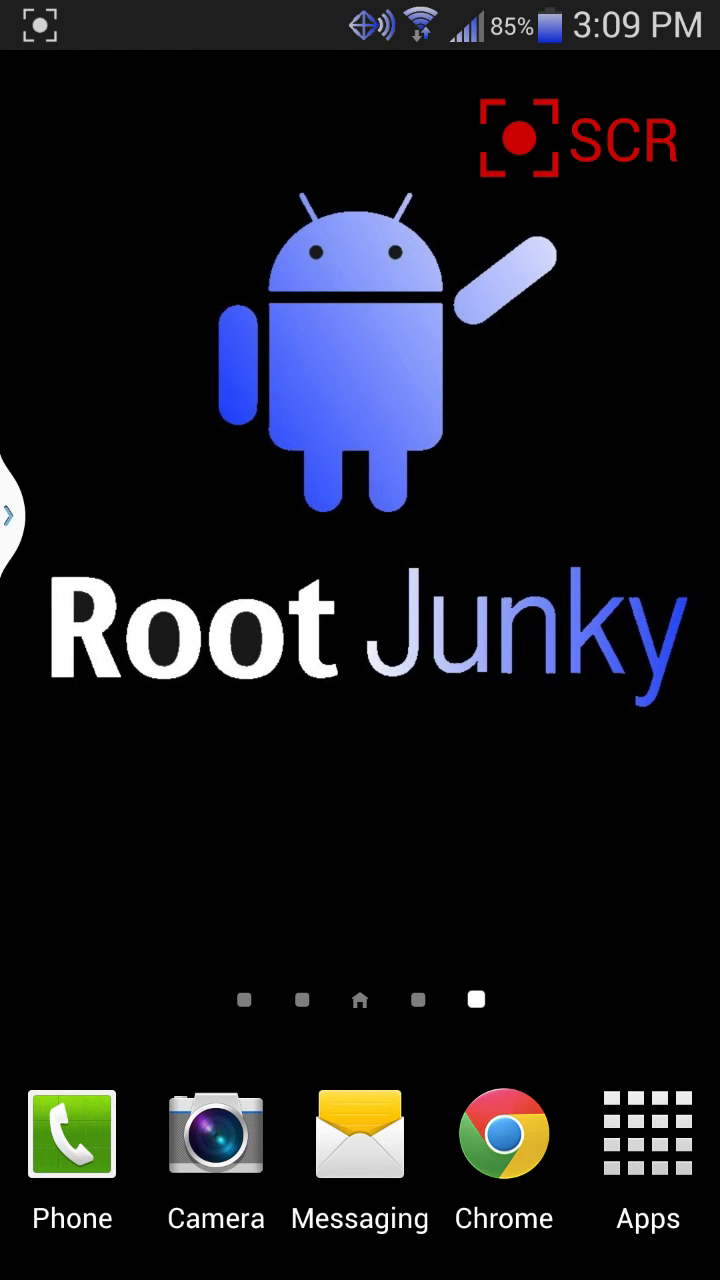
Step: Swipe horizontally across the home screen to move to another home screen page
left_click_drag(200, 640, 600, 640)
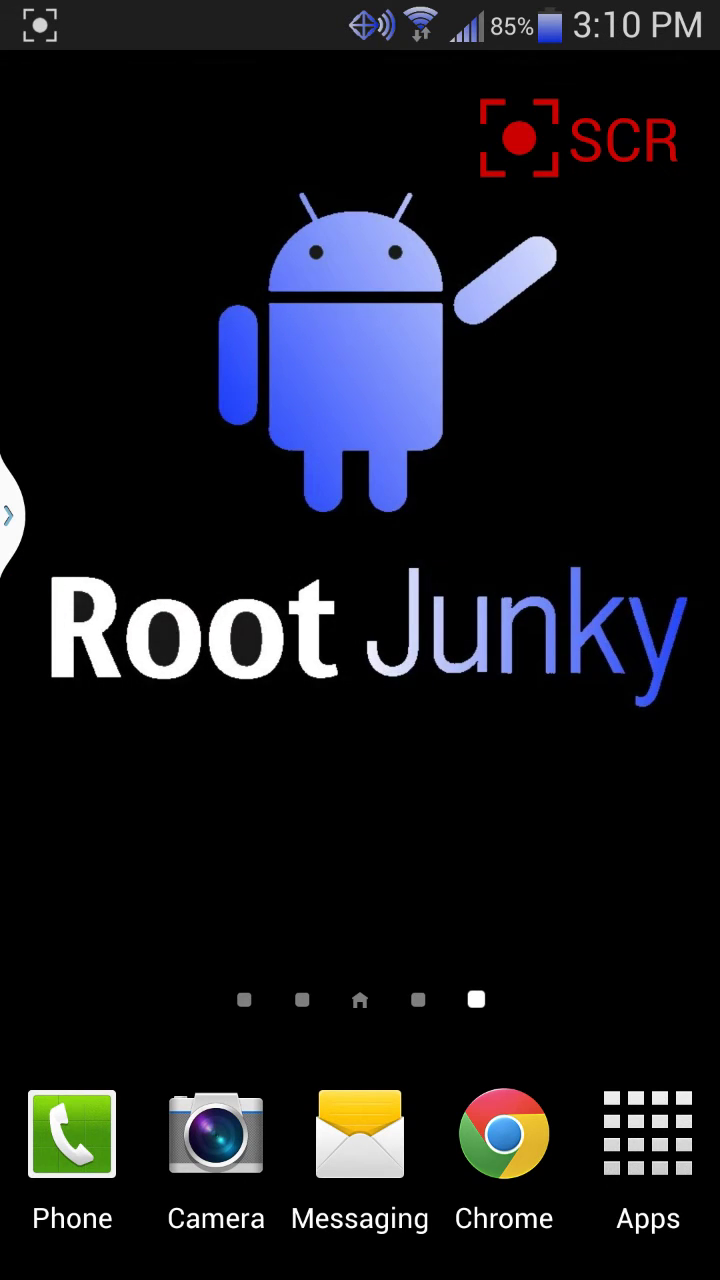
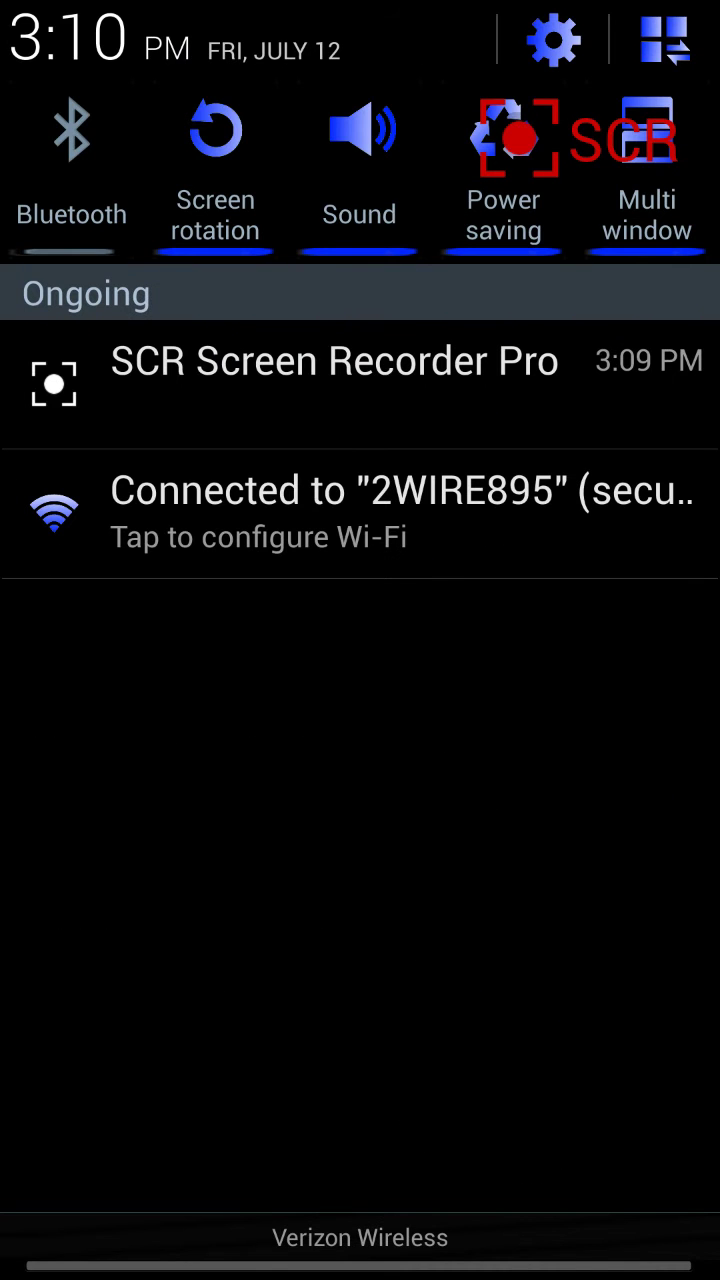
Step: Open Settings, switch to the More section, and open About phone for the SCH-I545
left_click(553, 40)
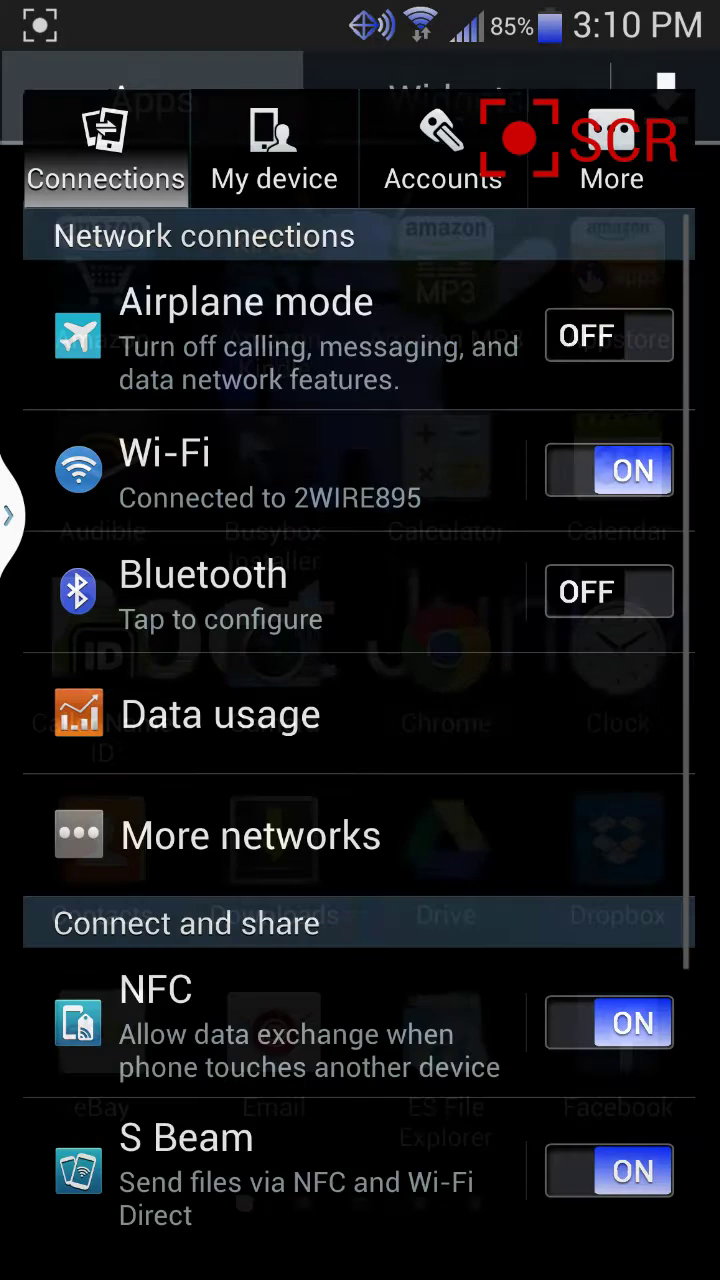
scroll(360, 700, "down", 3)
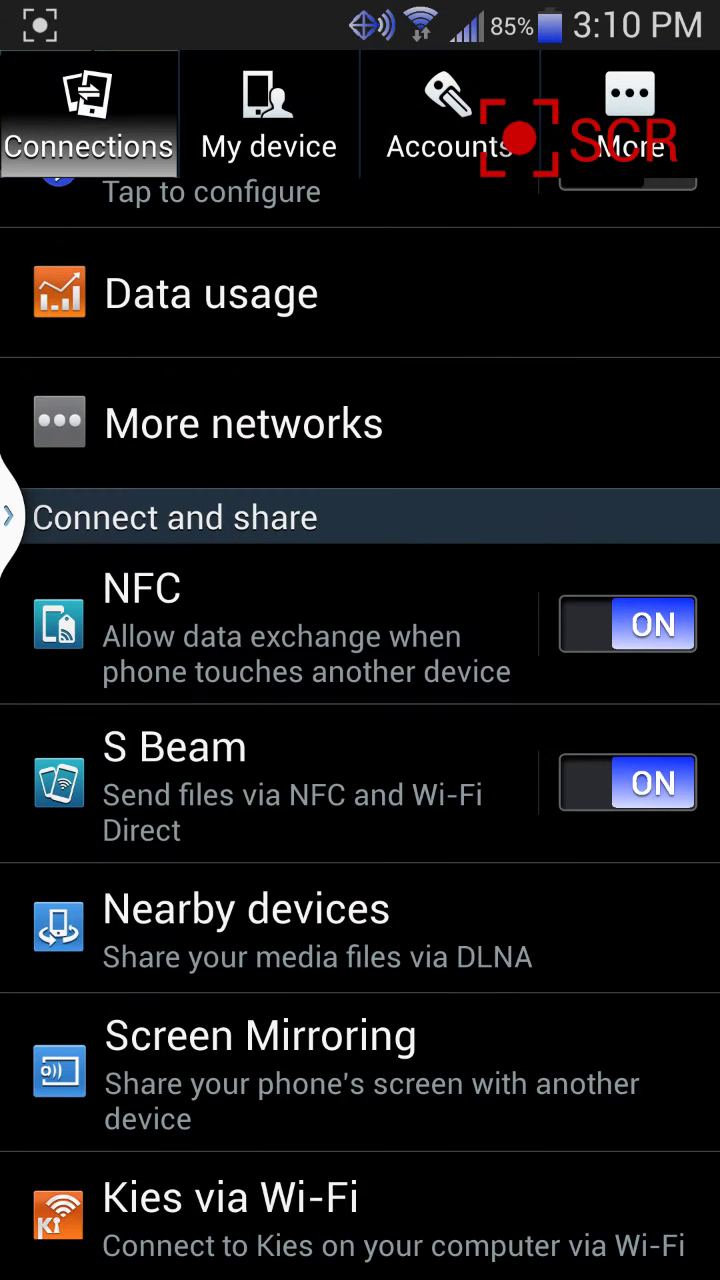
left_click(630, 115)
scroll(360, 700, "down", 1)
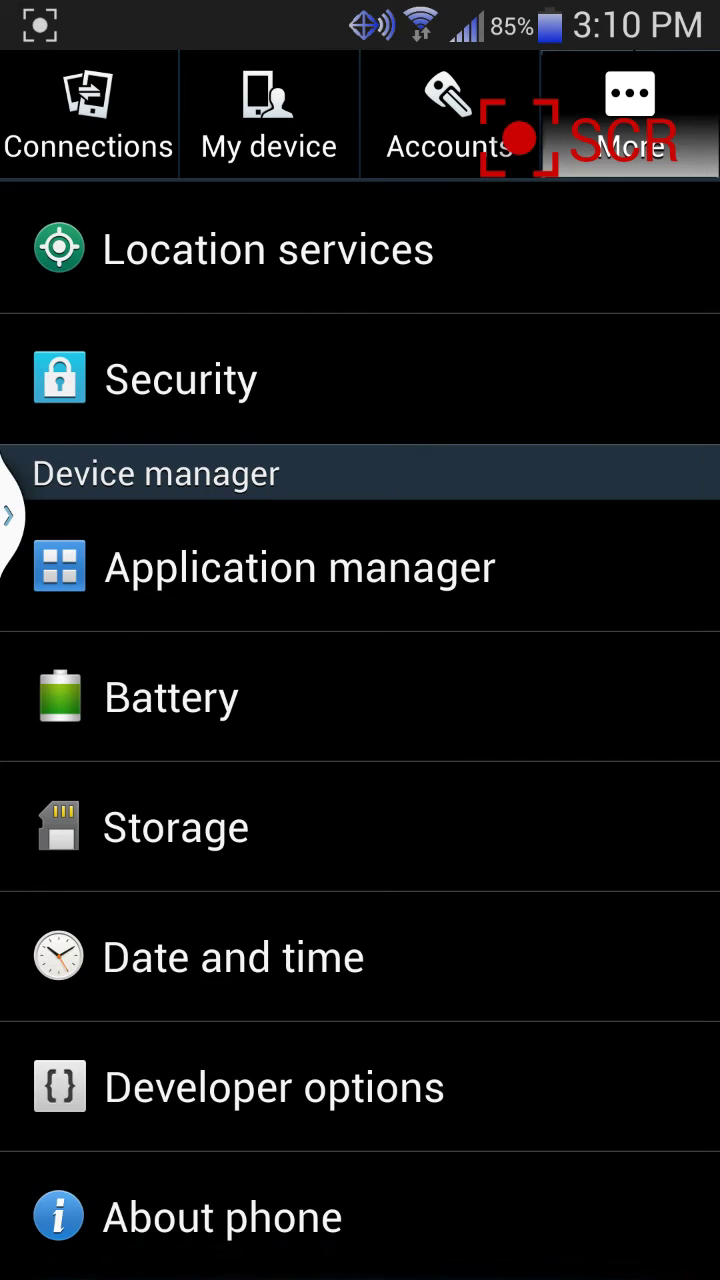
left_click(222, 1217)
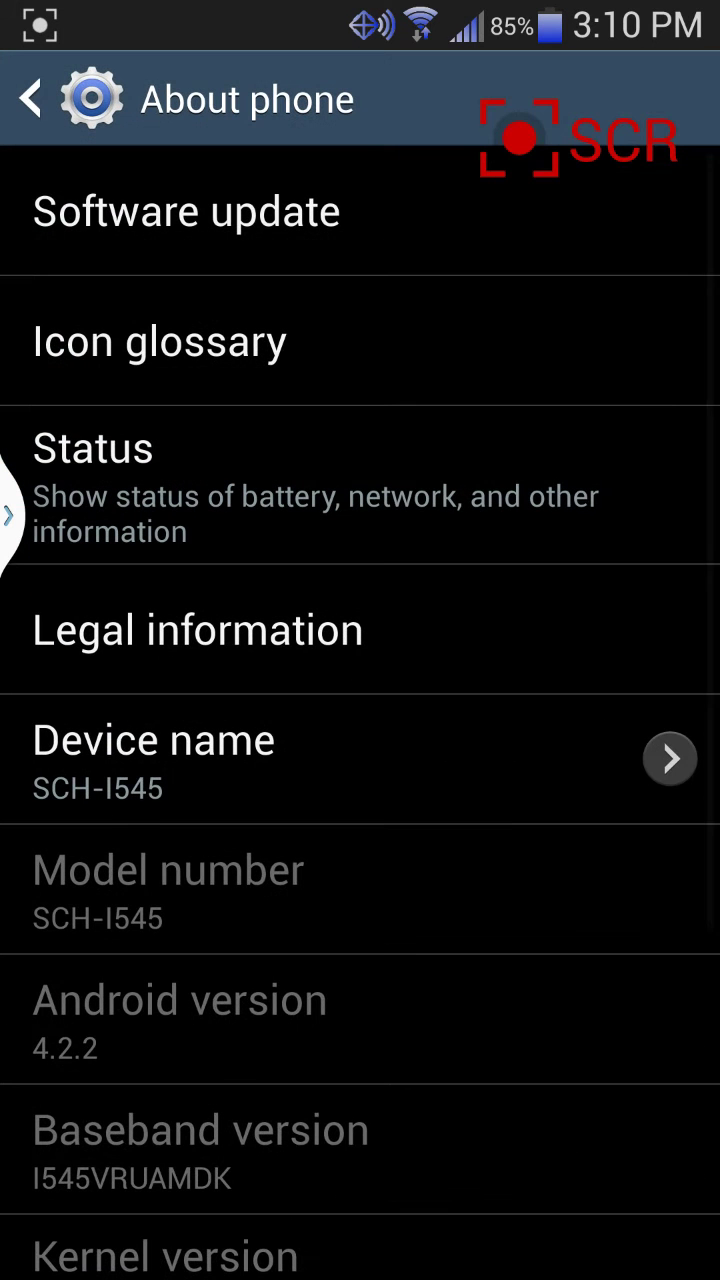
scroll(360, 700, "down", 3)
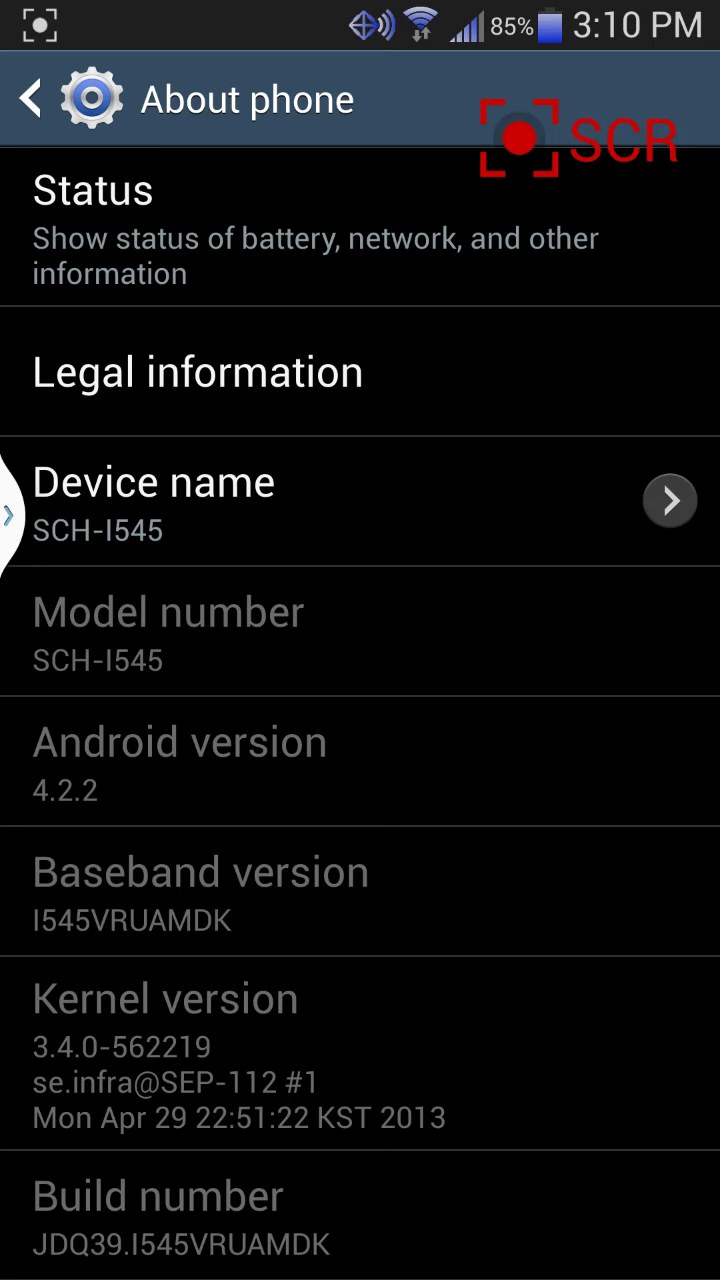
scroll(360, 700, "down", 3)
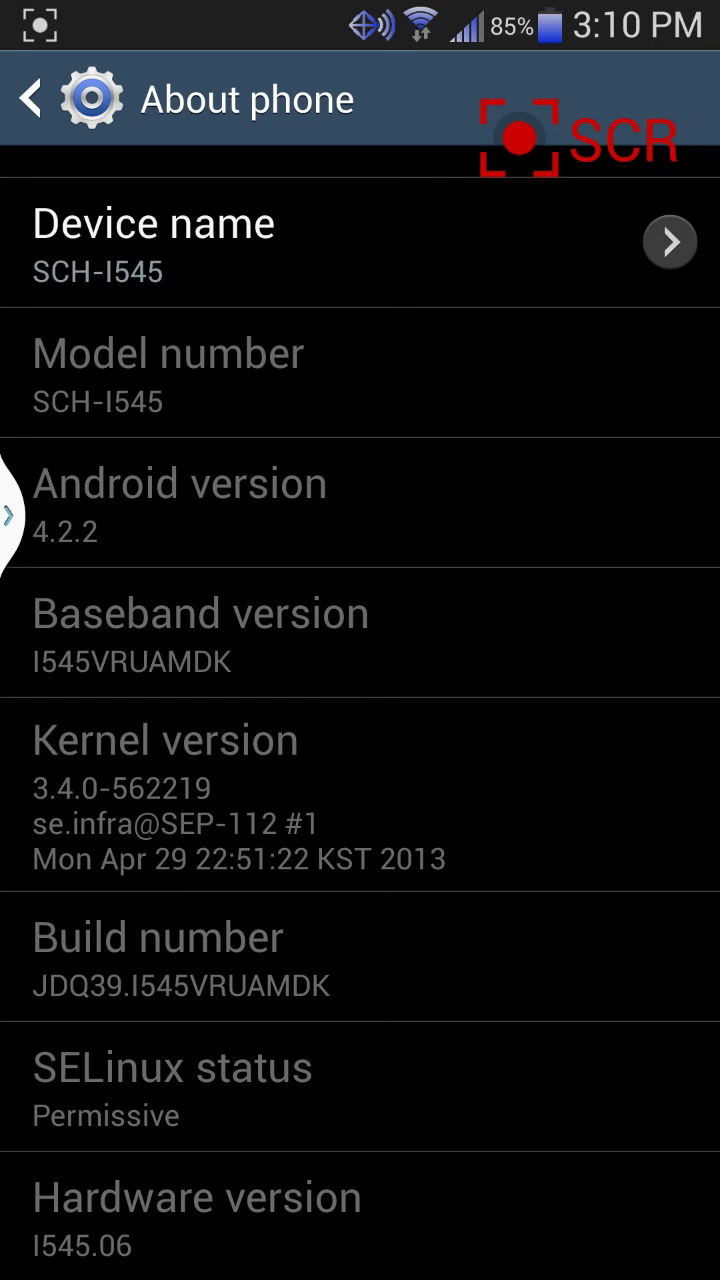
scroll(360, 640, "up", 5)
Step: Leave About phone after reviewing build JDQ39.I545VRUAMDK, returning to the app drawer
key("Escape")
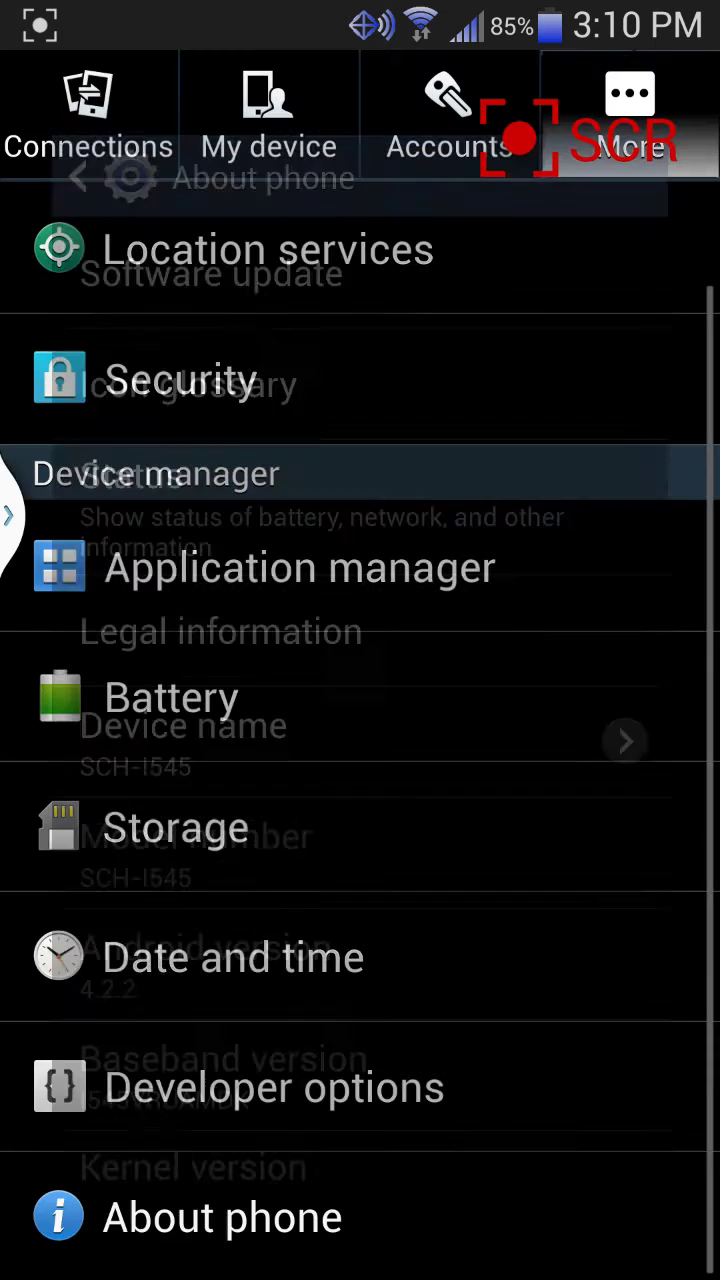
key("Escape")
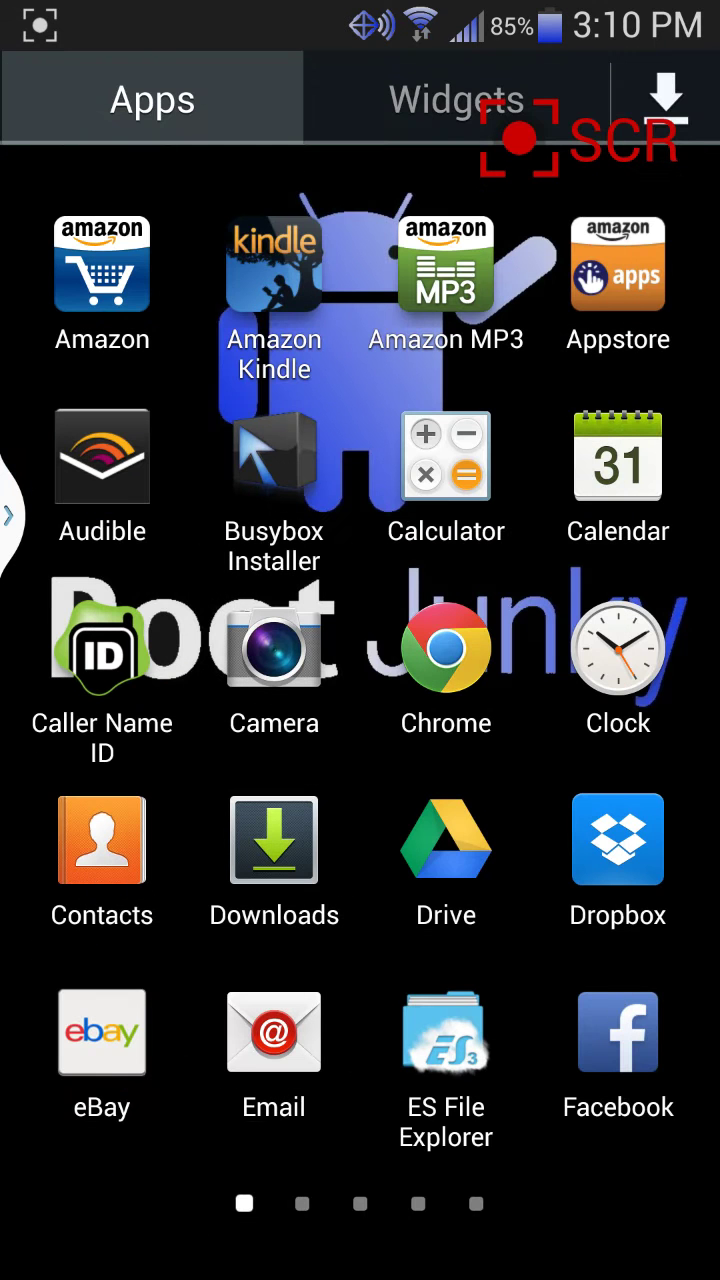
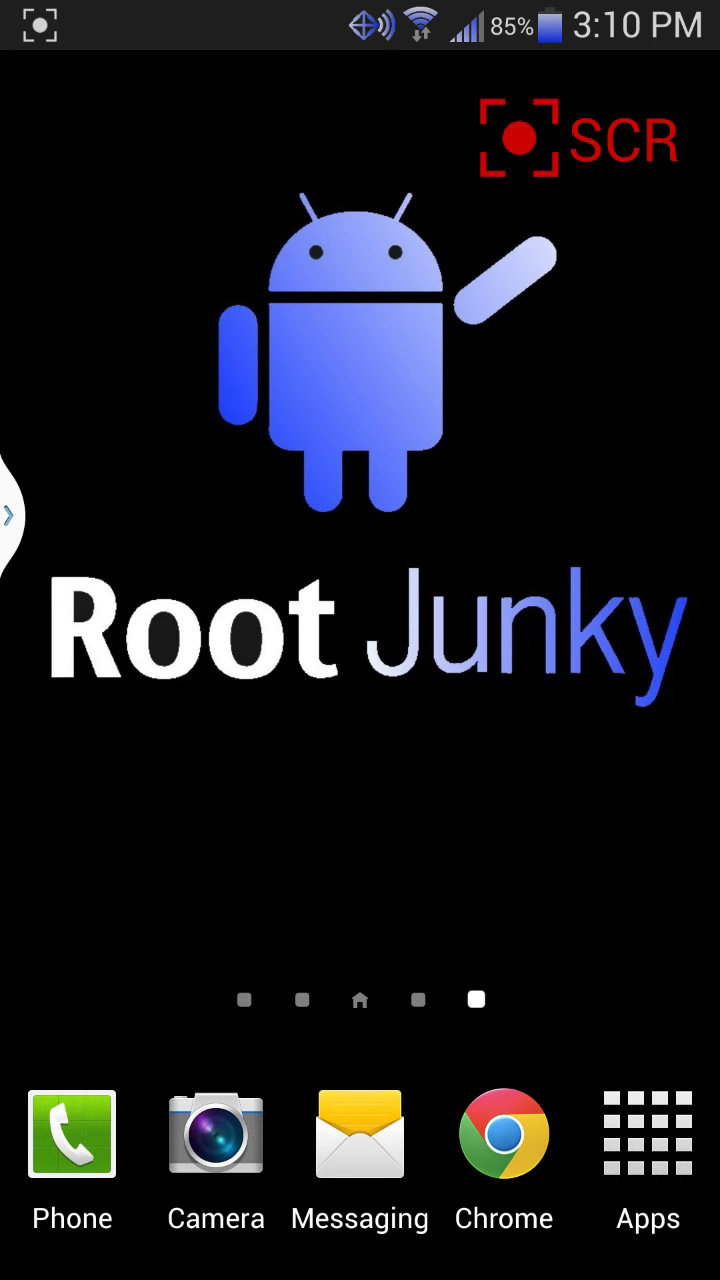
Step: Pull down the notification shade and expand the blue quick toggles into the full grid
left_click_drag(360, 24, 360, 680)
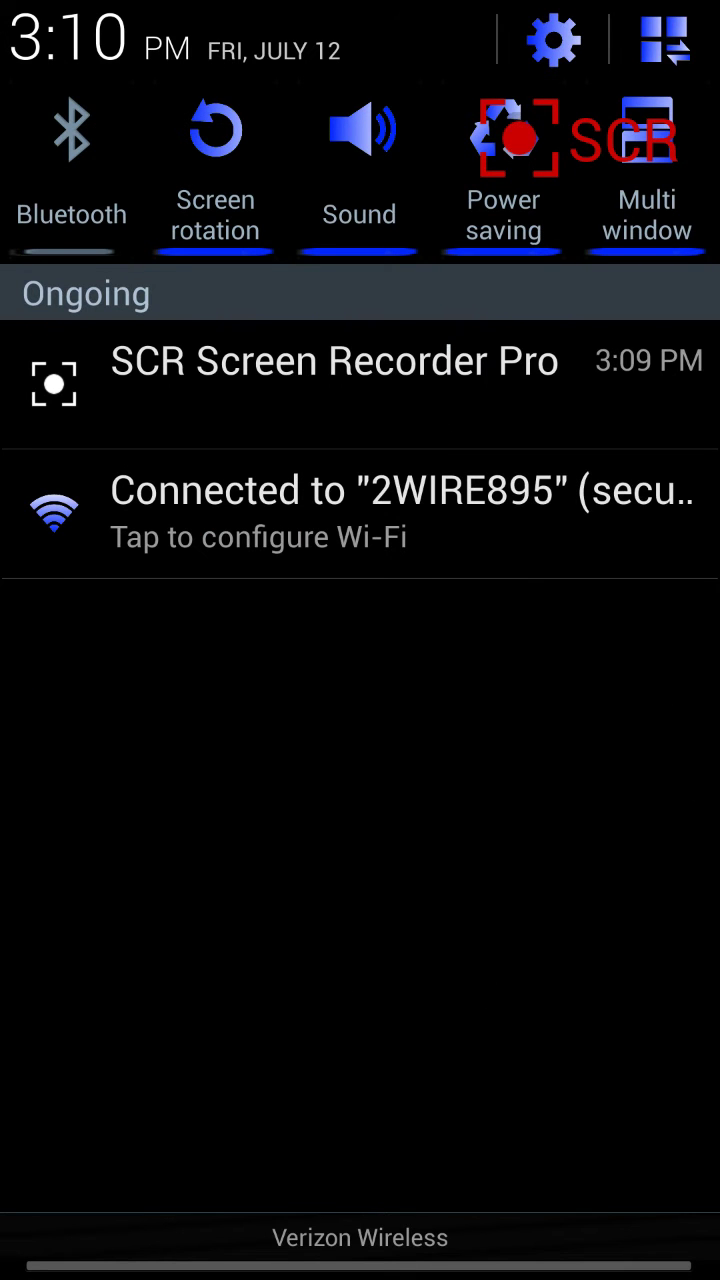
left_click(664, 40)
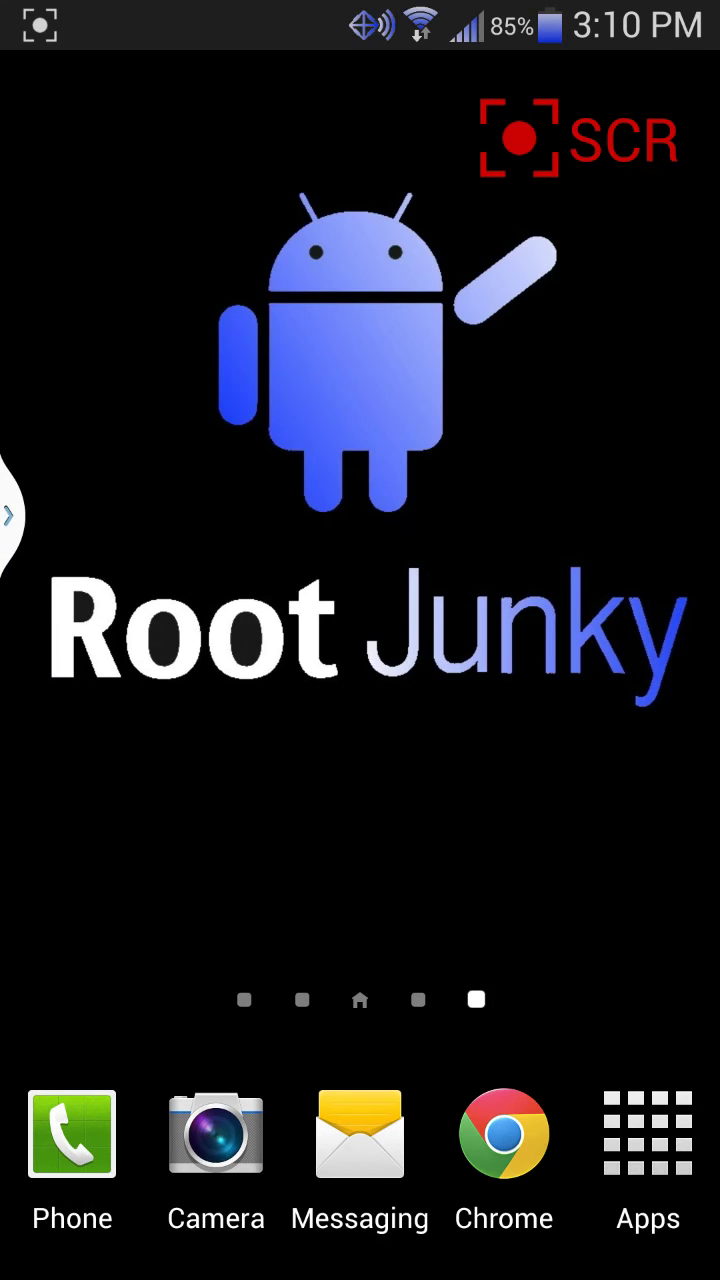
left_click_drag(360, 24, 360, 900)
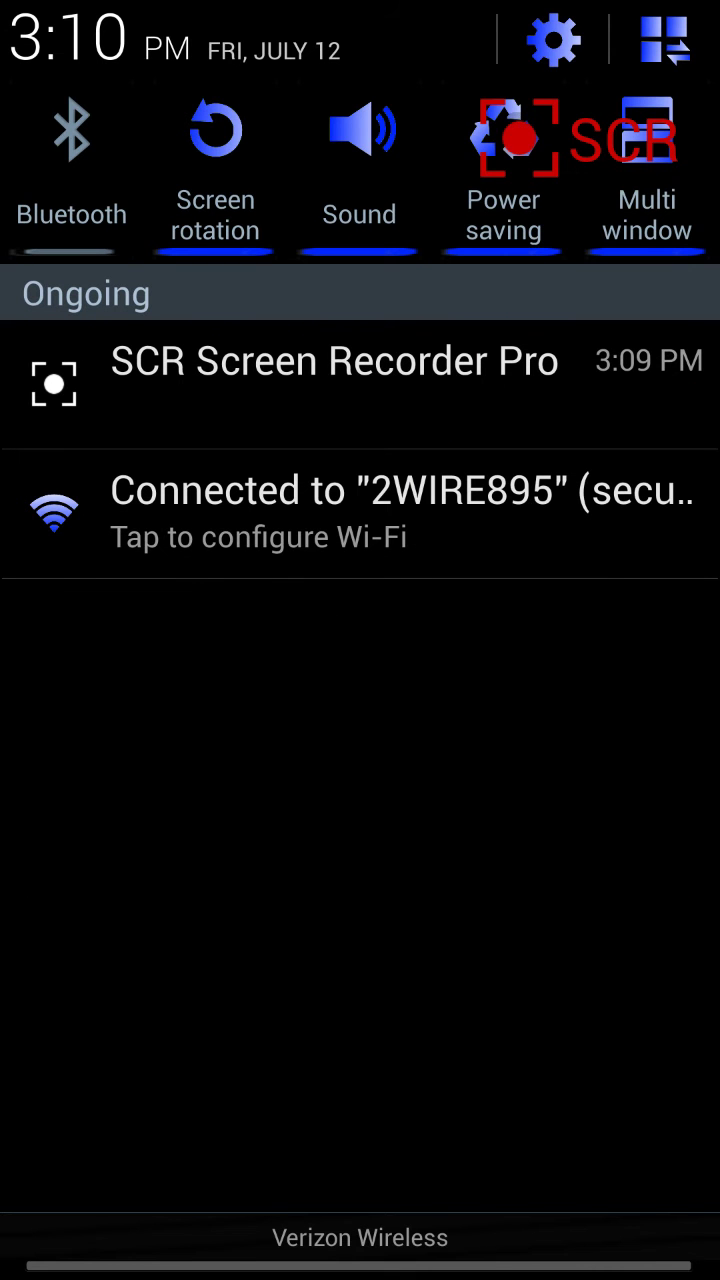
Step: Collapse the shade, swipe to the app-icon home page, and bring the shade down again
left_click_drag(360, 1265, 360, 200)
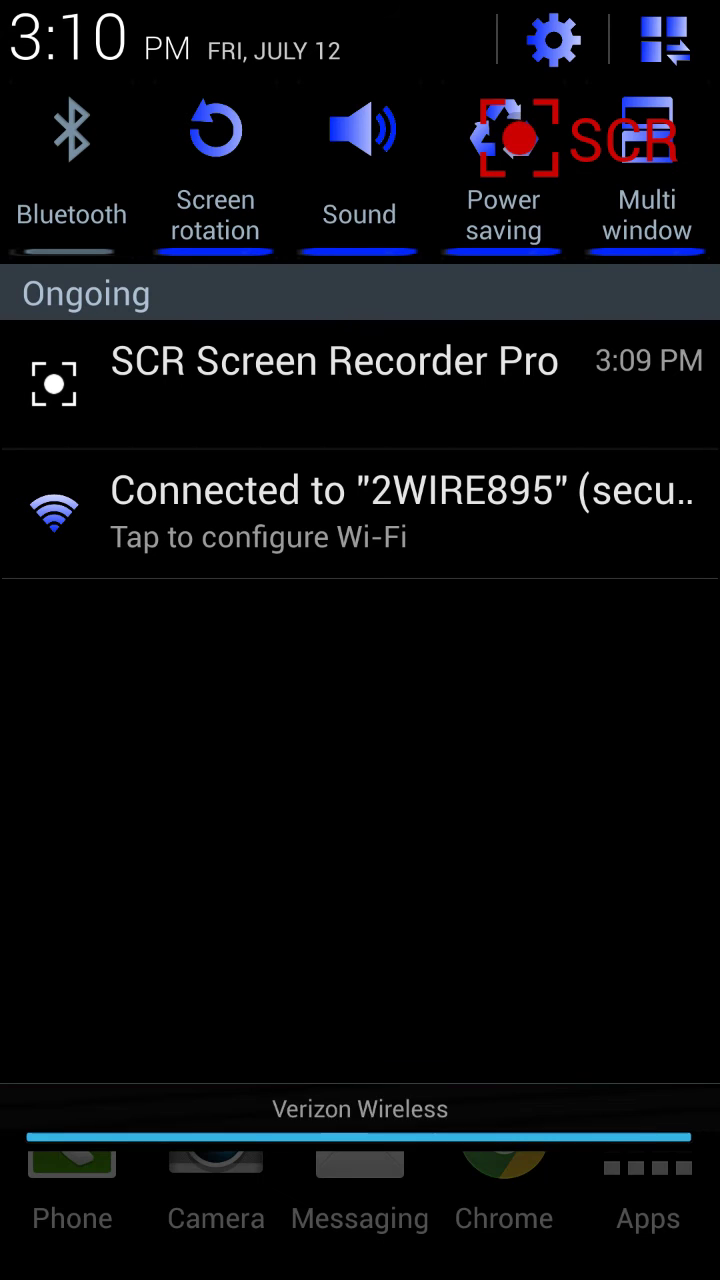
left_click_drag(150, 700, 600, 700)
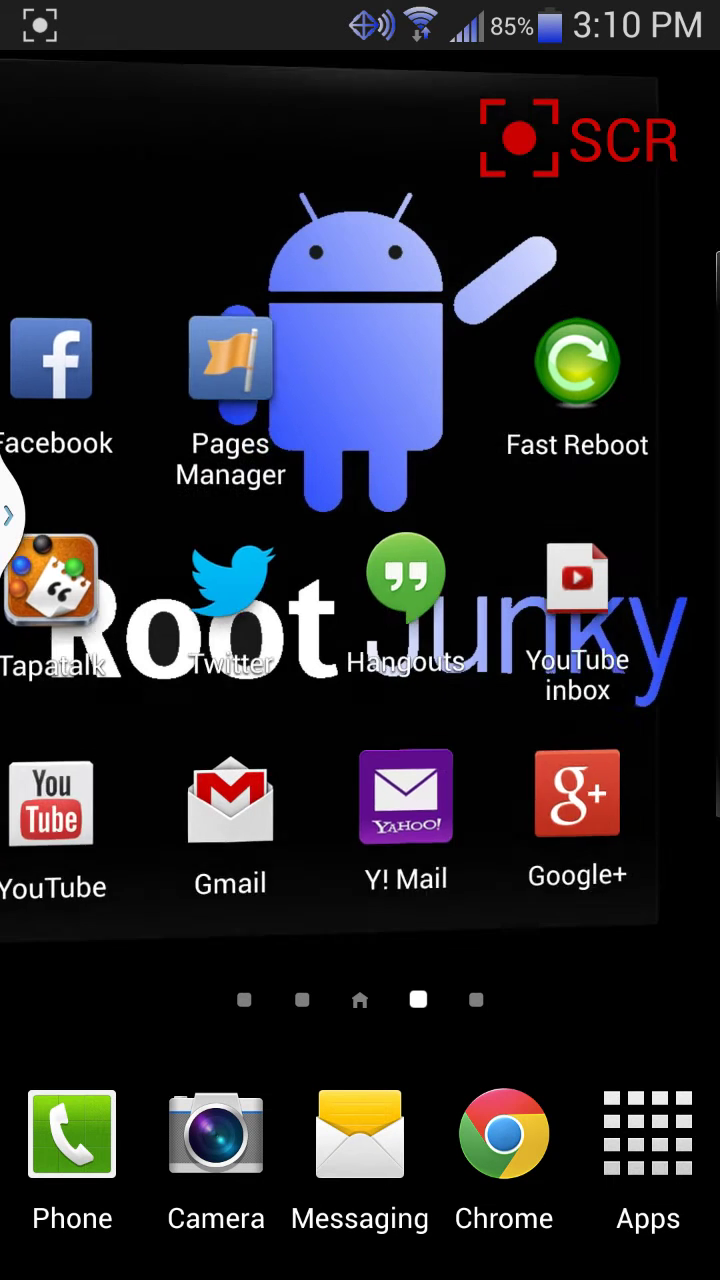
left_click_drag(360, 24, 360, 1100)
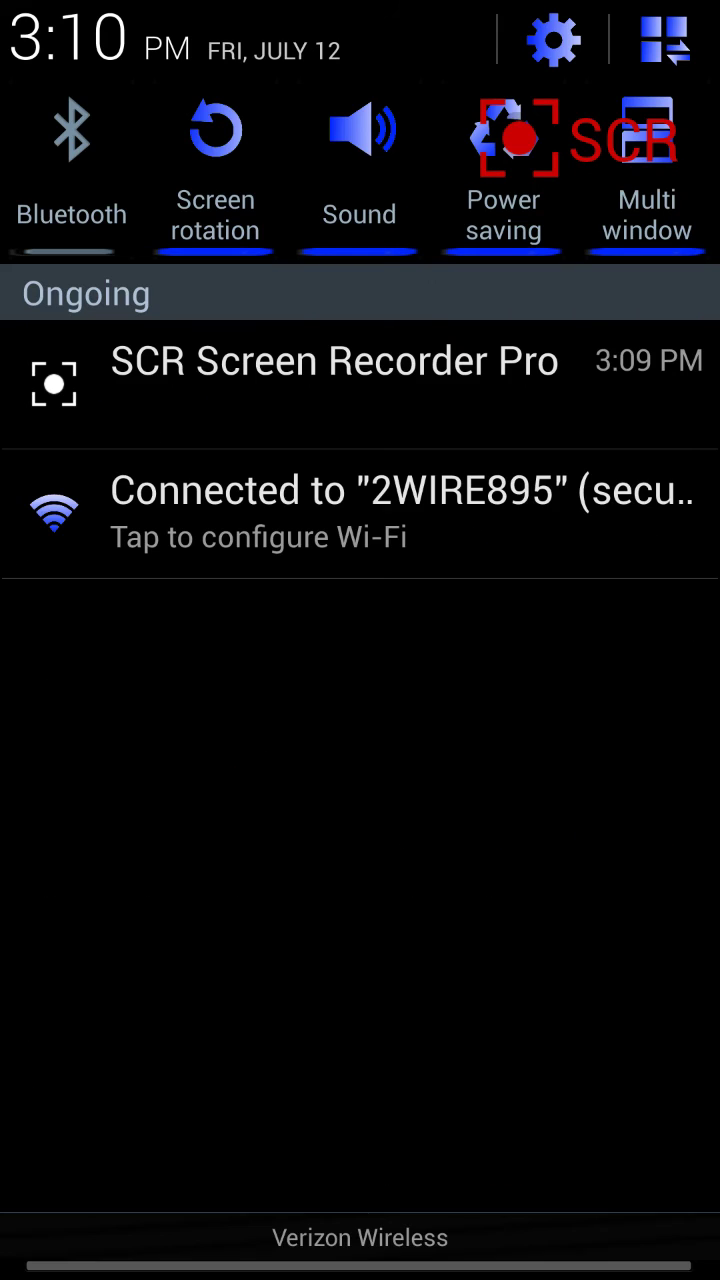
Step: Open Settings from the shade's gear and switch Bluetooth on, then back off
left_click(552, 40)
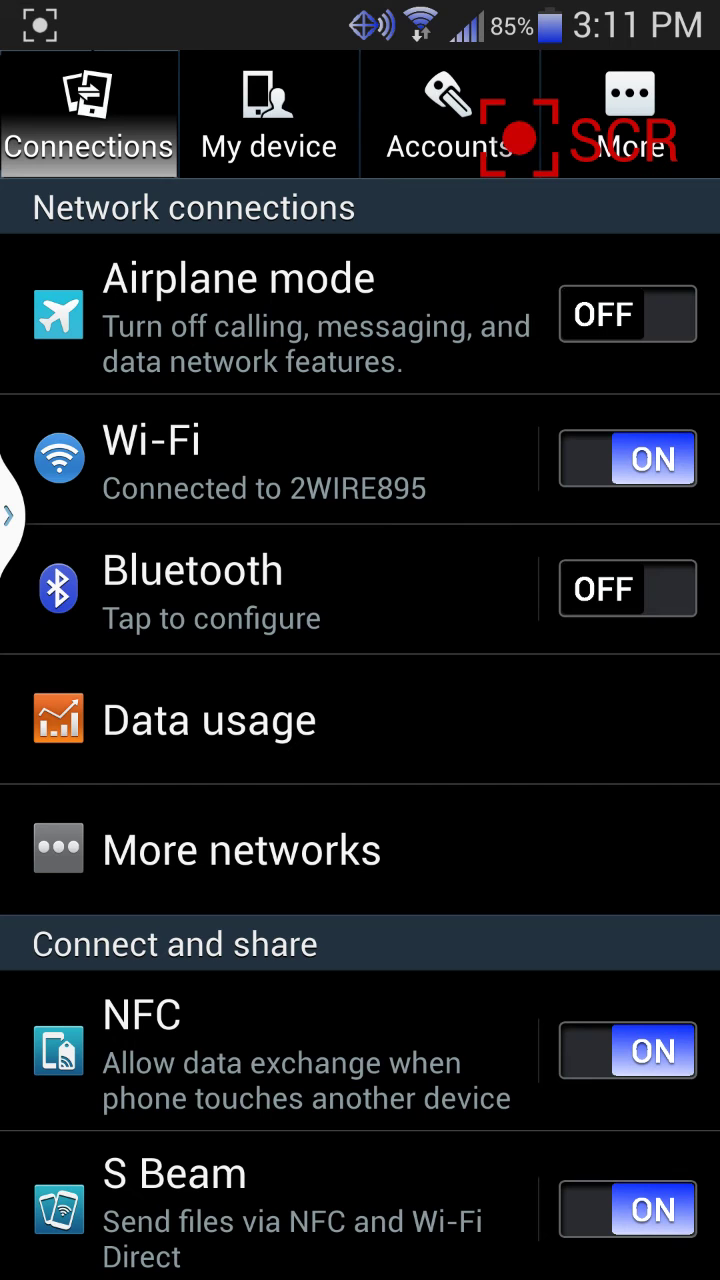
left_click(627, 588)
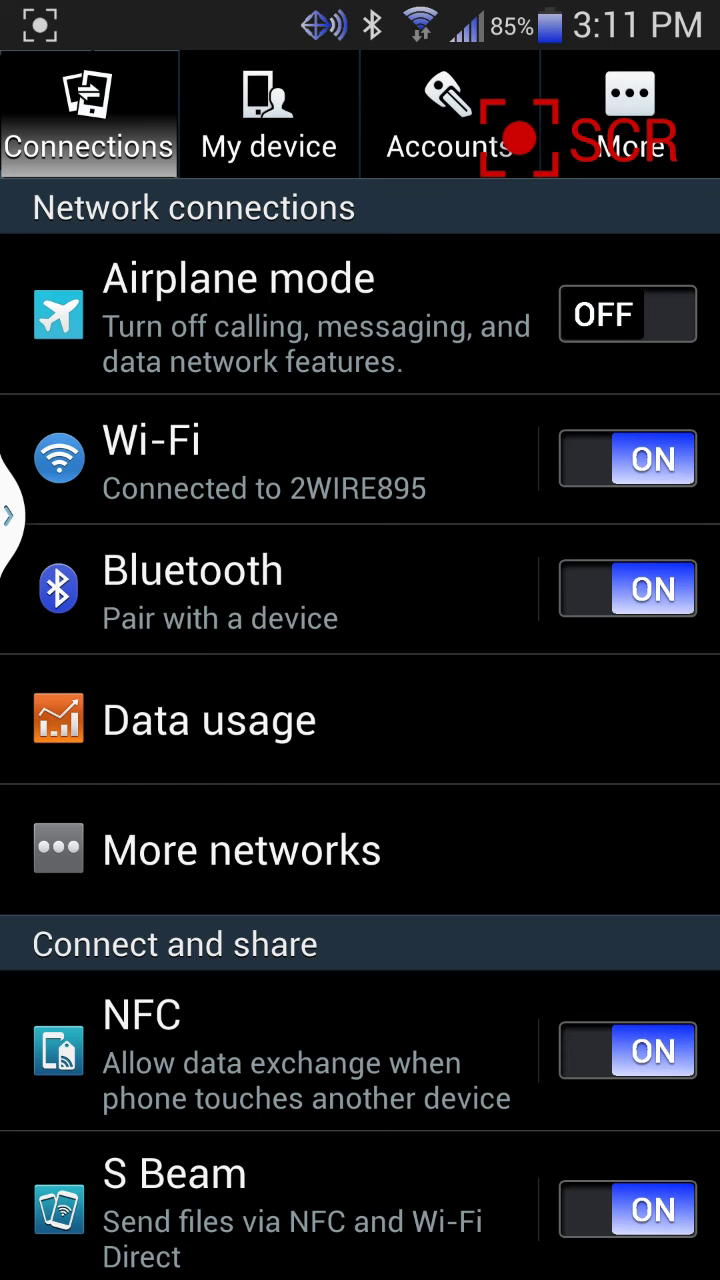
left_click(627, 588)
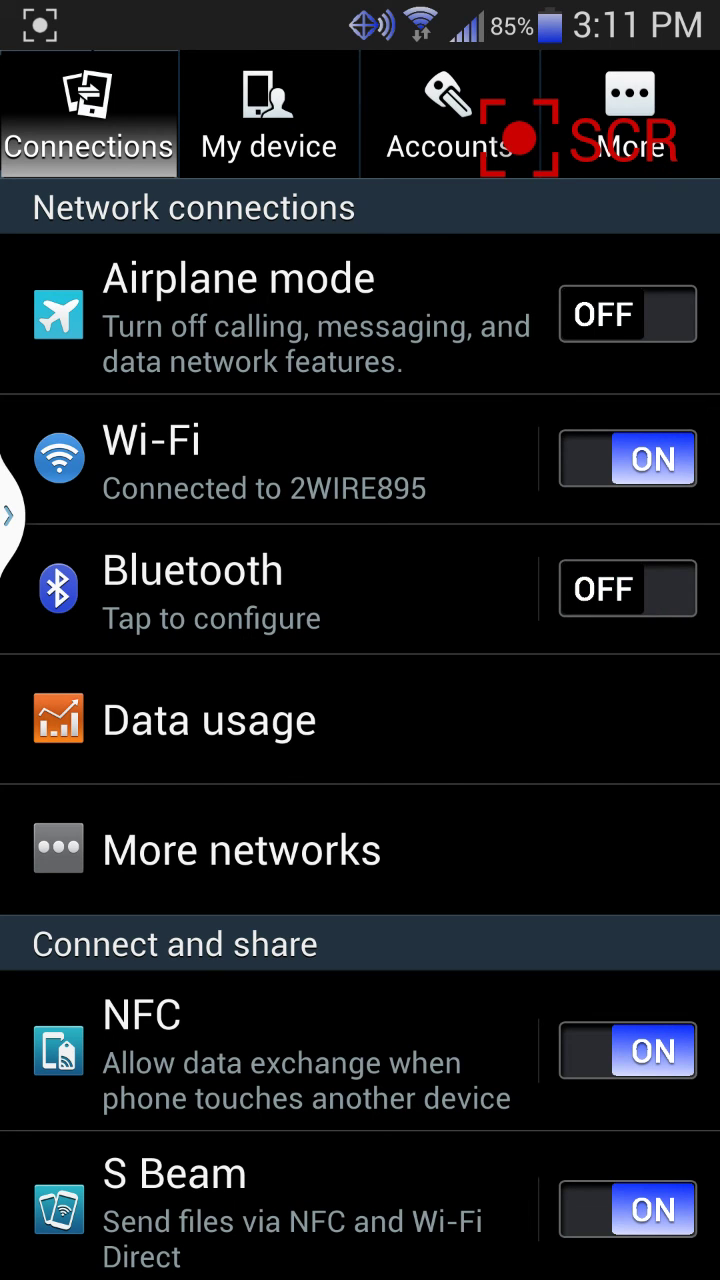
left_click(268, 115)
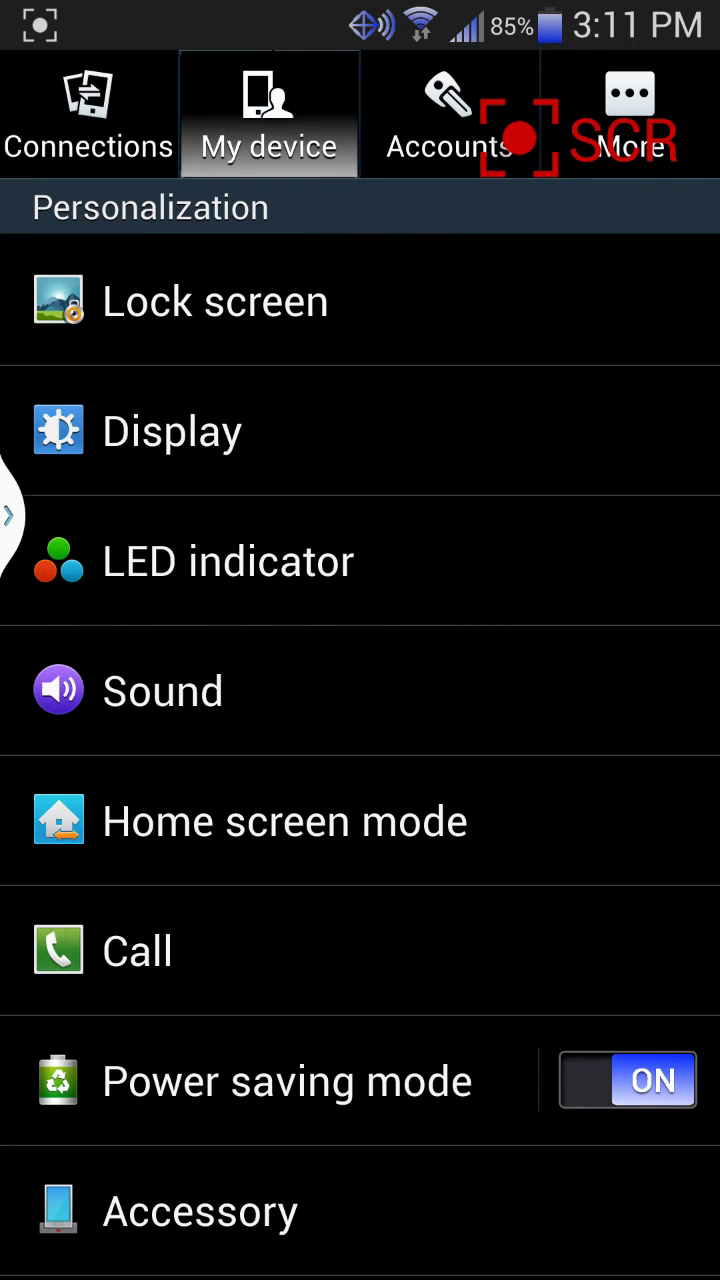
left_click(448, 115)
left_click(630, 115)
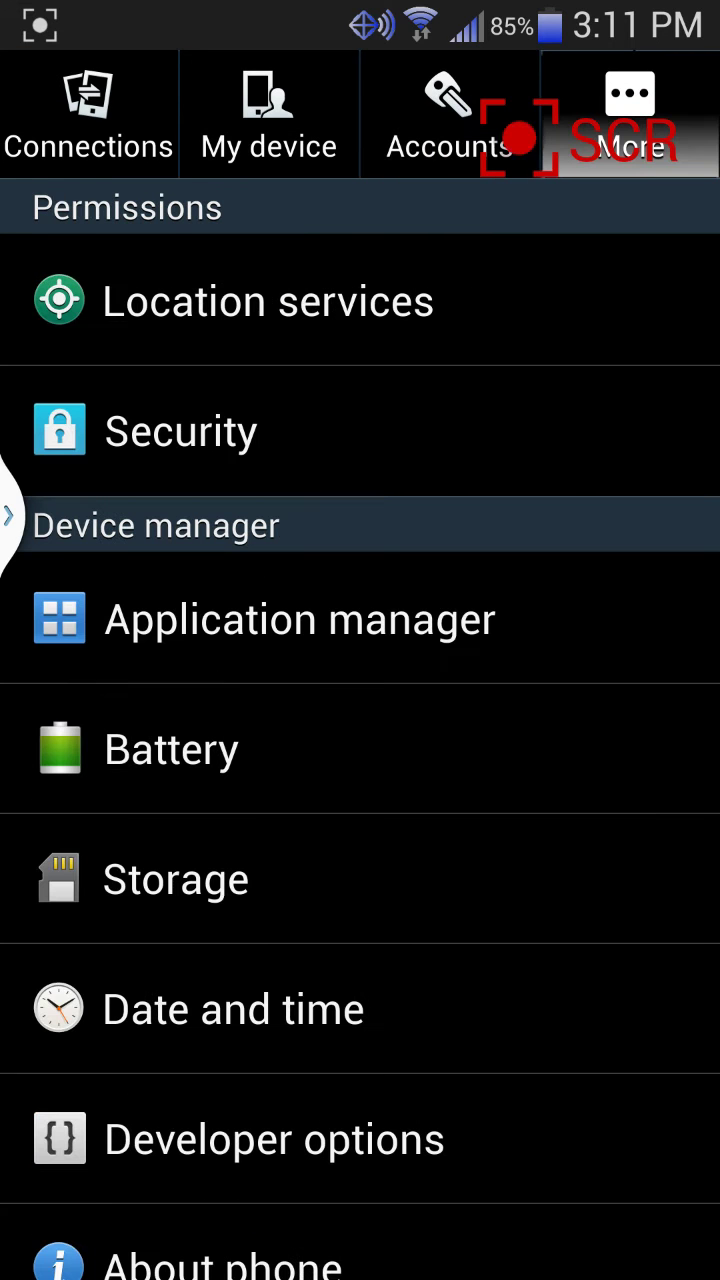
left_click(88, 115)
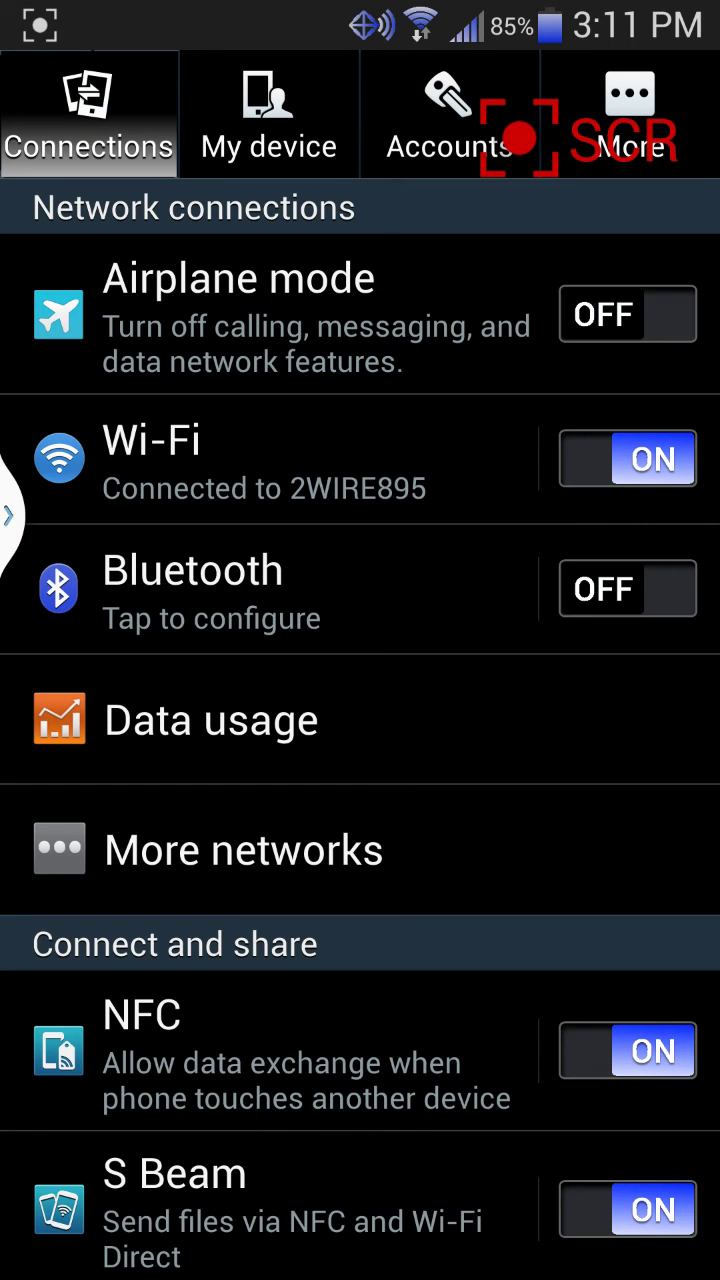
scroll(360, 700, "down", 3)
scroll(360, 700, "up", 4)
Step: Go Home, swipe to the empty Root Junky wallpaper page, and briefly peek at the notification shade
key("Home")
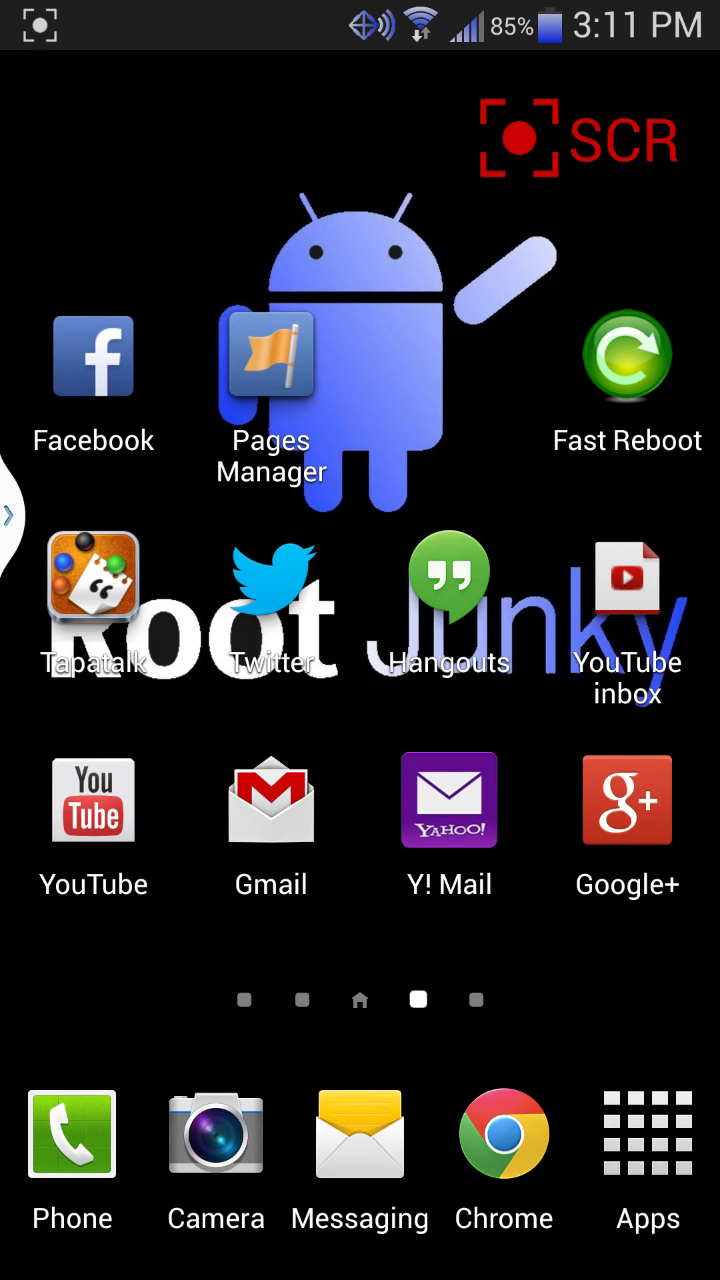
left_click_drag(600, 640, 120, 640)
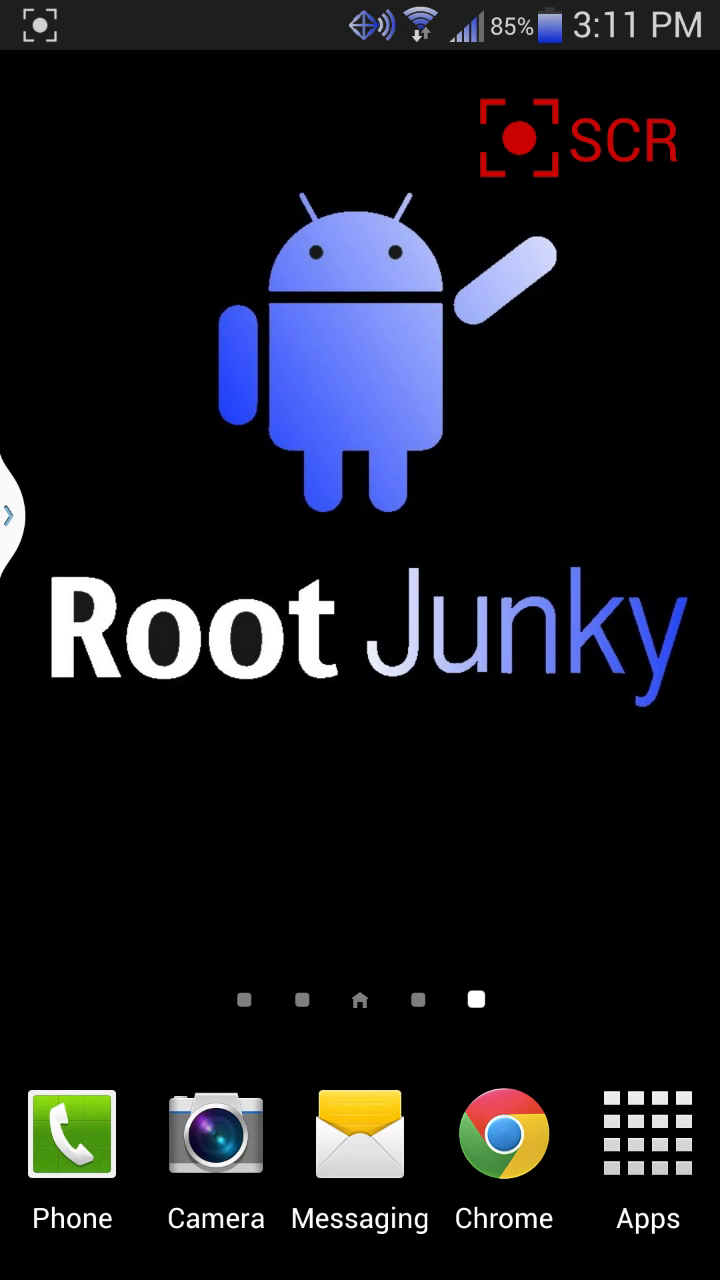
left_click_drag(360, 10, 360, 900)
left_click_drag(360, 1200, 360, 200)
mouse_move(150, 640)
left_mouse_down()
mouse_move(600, 640)
mouse_move(150, 640)
left_mouse_up()
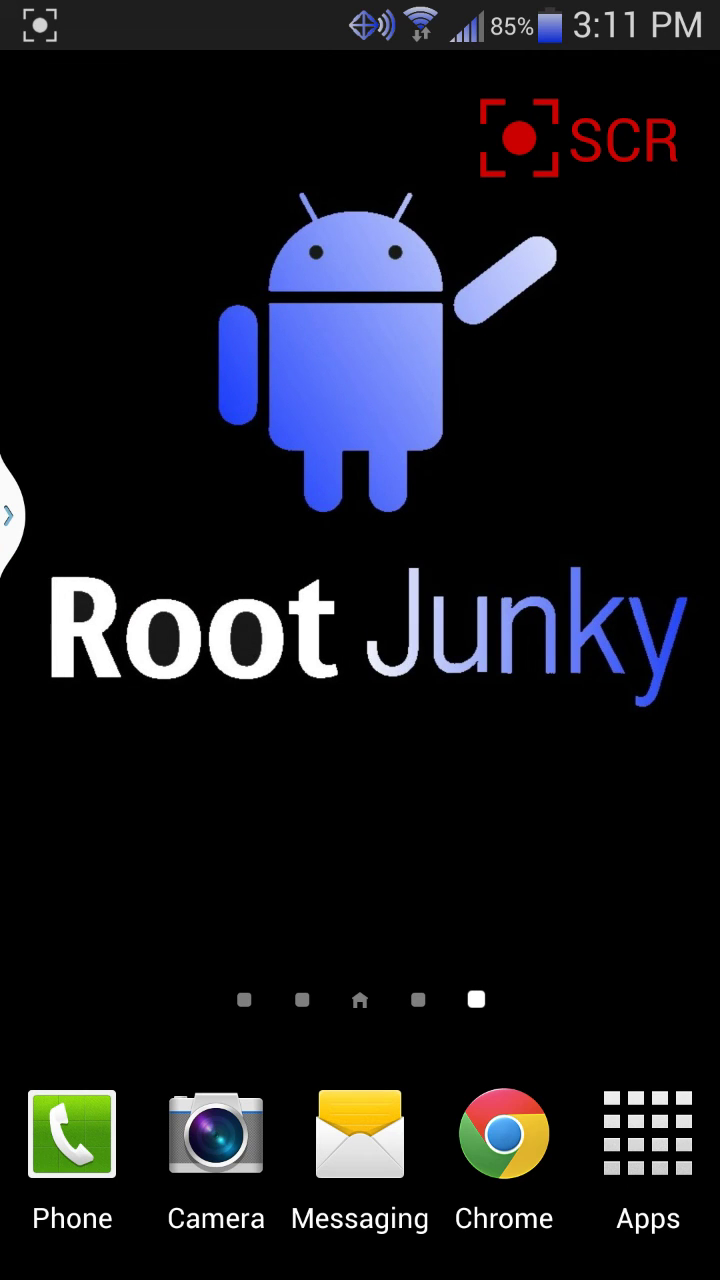